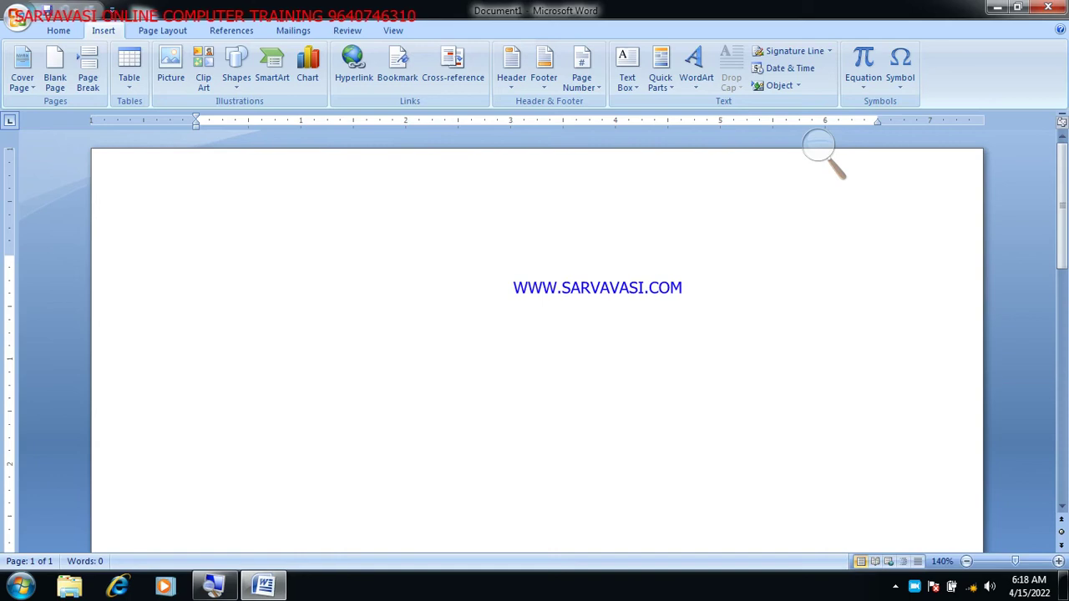
{"action": "left_click", "coordinate": [821, 150]}
{"action": "left_click", "coordinate": [836, 155]}
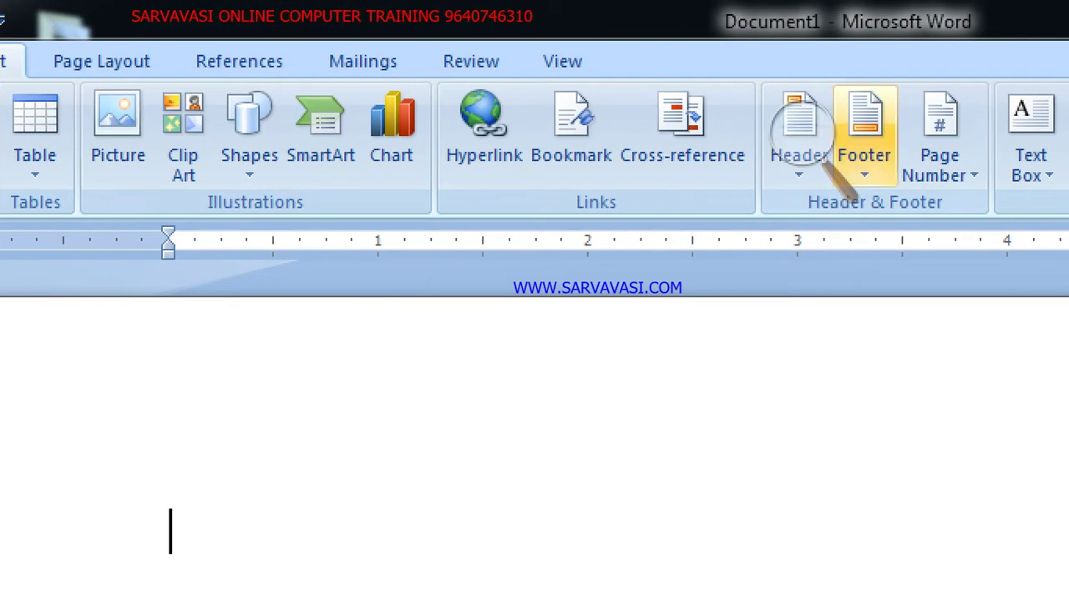
{"action": "left_click", "coordinate": [800, 132]}
{"action": "left_click", "coordinate": [790, 142]}
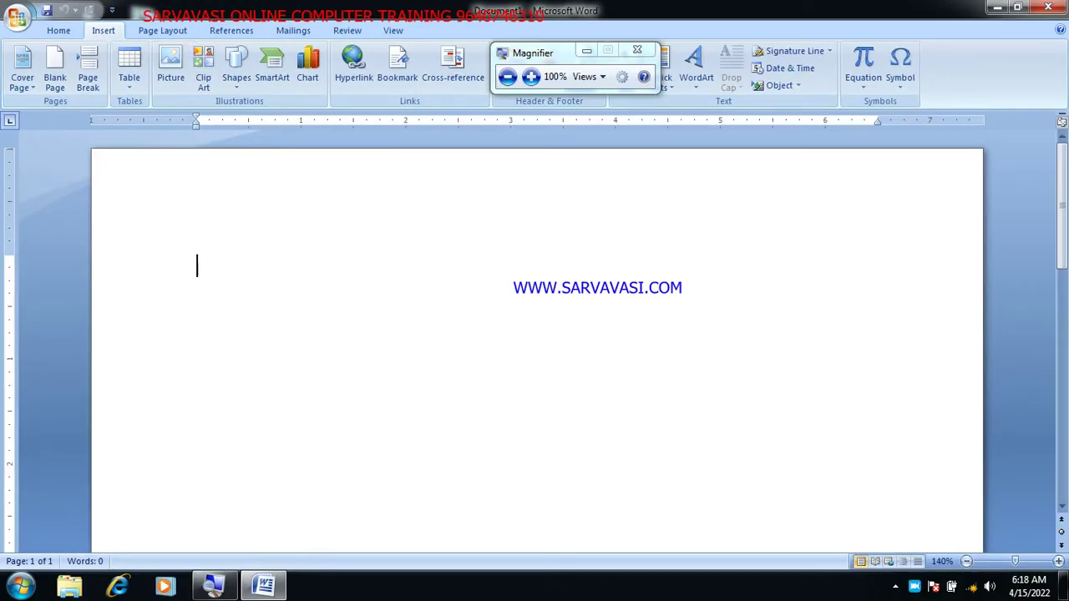
Step: Browse the built-in cover page designs at 200% screen magnification and insert the Contrast cover page at the start of the document
{"action": "left_click", "coordinate": [531, 76]}
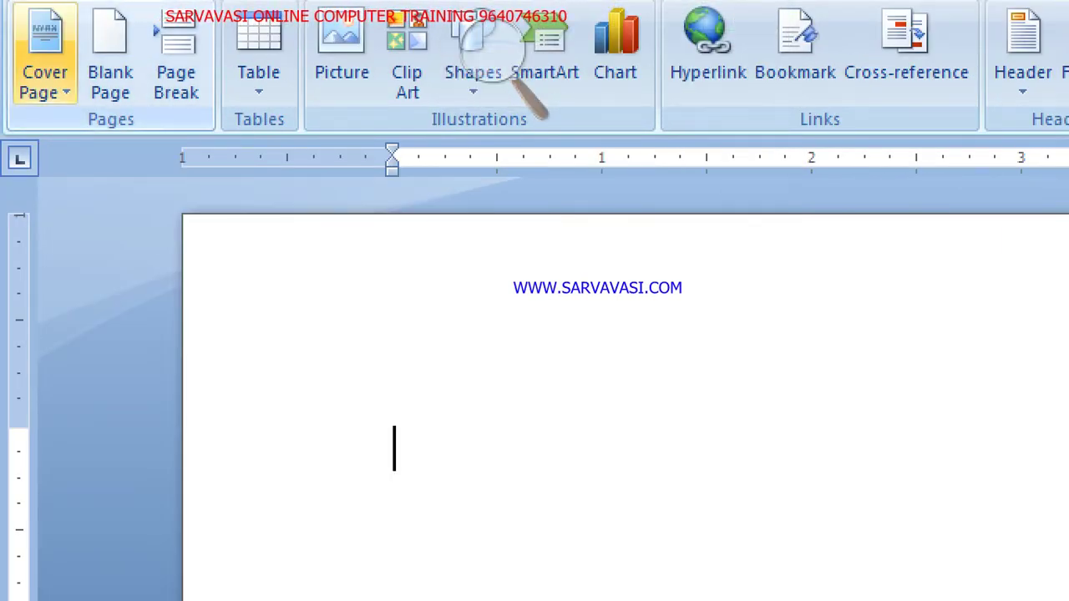
{"action": "left_click", "coordinate": [45, 55]}
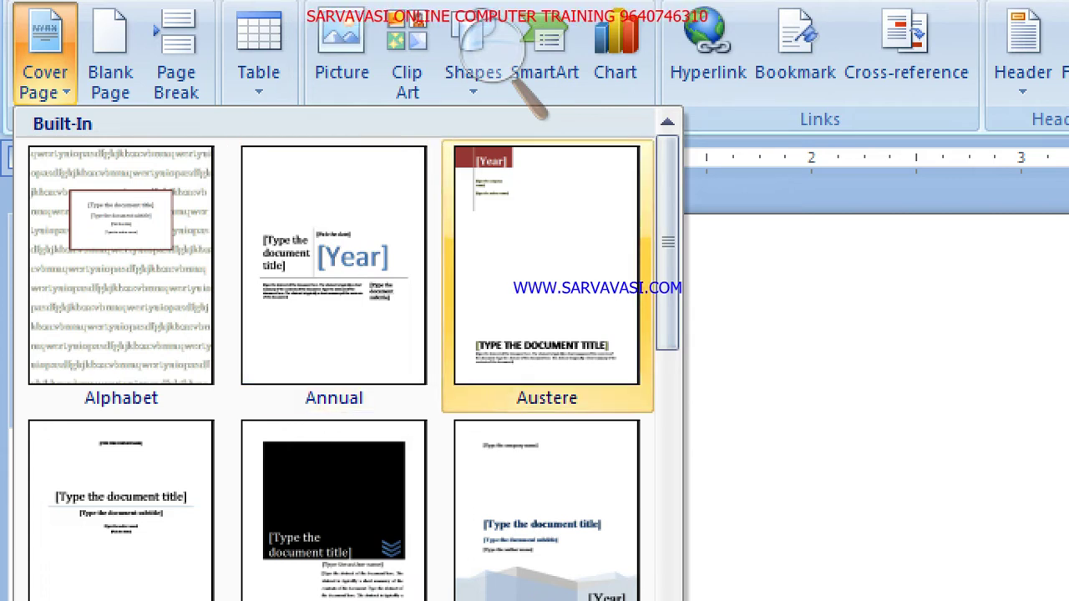
{"action": "scroll", "coordinate": [334, 509], "scroll_direction": "down", "scroll_amount": 3}
{"action": "scroll", "coordinate": [334, 334], "scroll_direction": "up", "scroll_amount": 3}
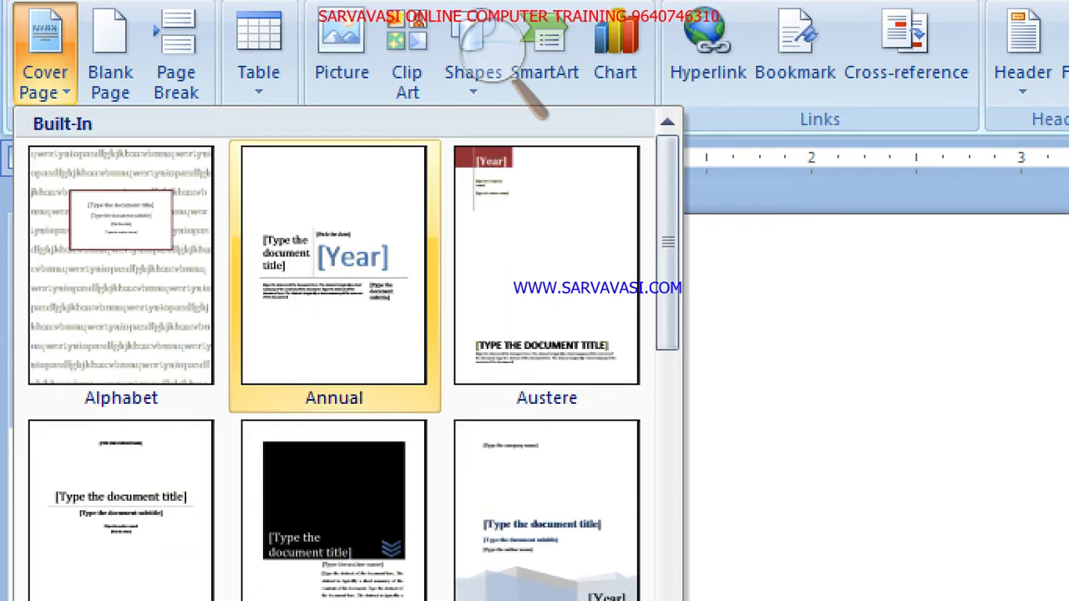
{"action": "scroll", "coordinate": [334, 334], "scroll_direction": "down", "scroll_amount": 3}
{"action": "scroll", "coordinate": [334, 375], "scroll_direction": "up", "scroll_amount": 3}
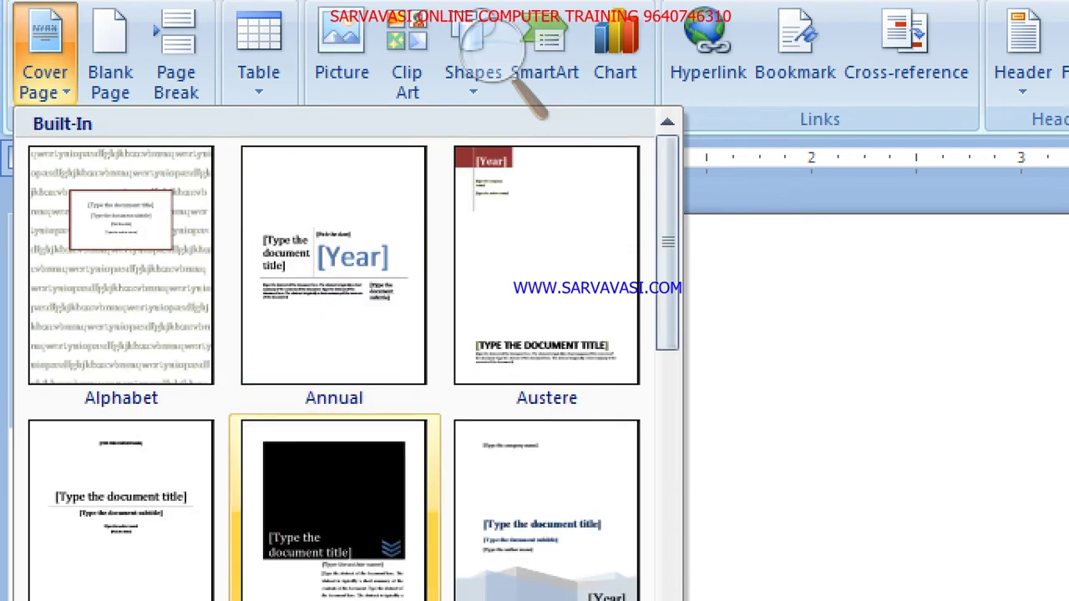
{"action": "left_click", "coordinate": [334, 509]}
{"action": "left_click", "coordinate": [493, 50]}
{"action": "left_click", "coordinate": [481, 70]}
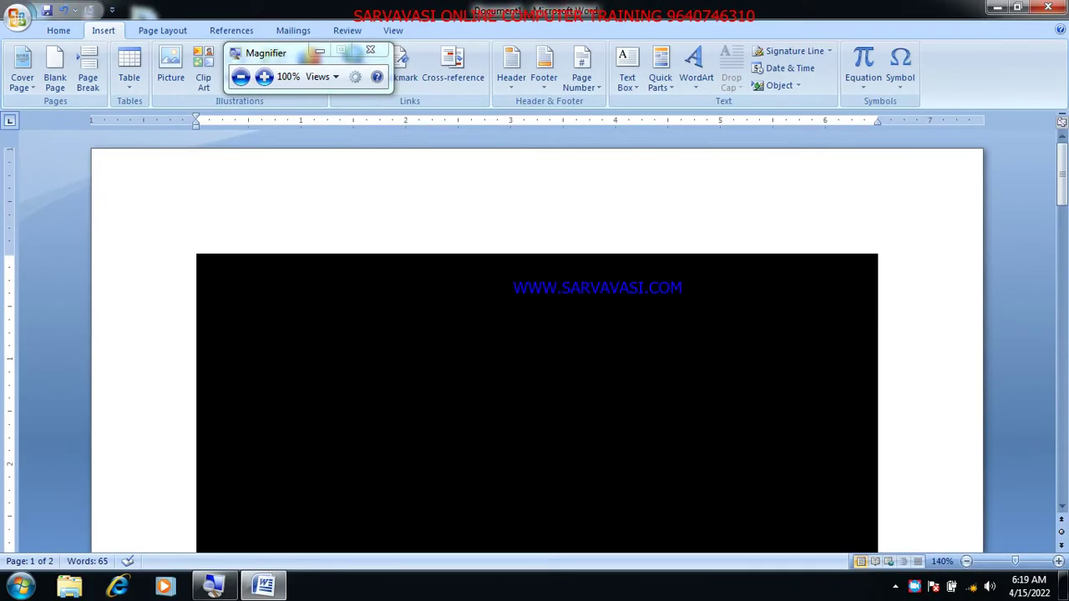
Step: Fill in the document title placeholder on the Contrast cover page with "SARVAVASI COMPUTERS"
{"action": "scroll", "coordinate": [541, 470], "scroll_direction": "down", "scroll_amount": 8}
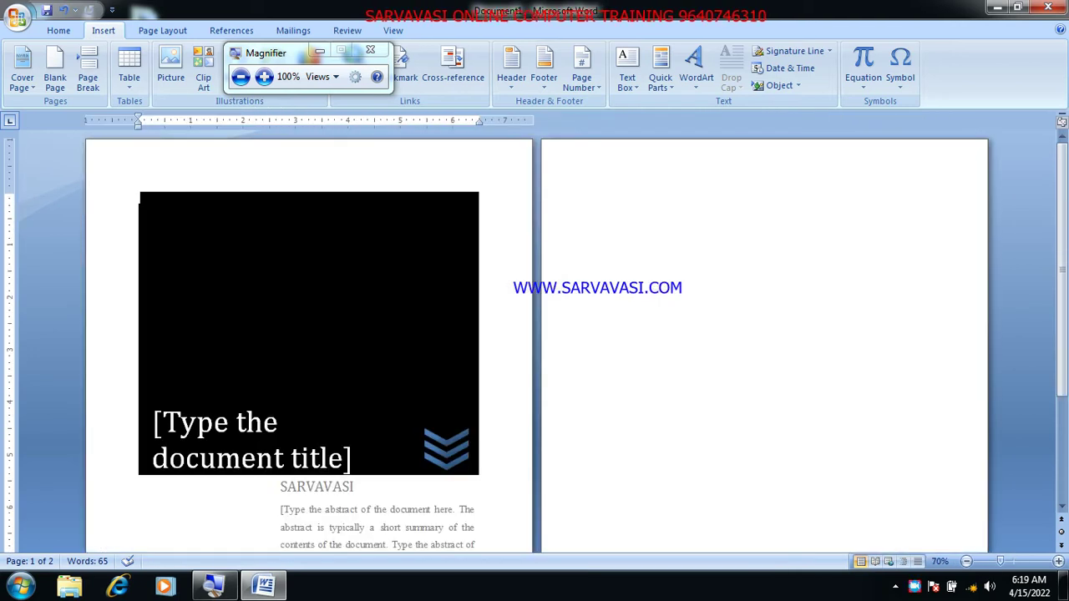
{"action": "scroll", "coordinate": [535, 342], "scroll_direction": "up", "scroll_amount": 5}
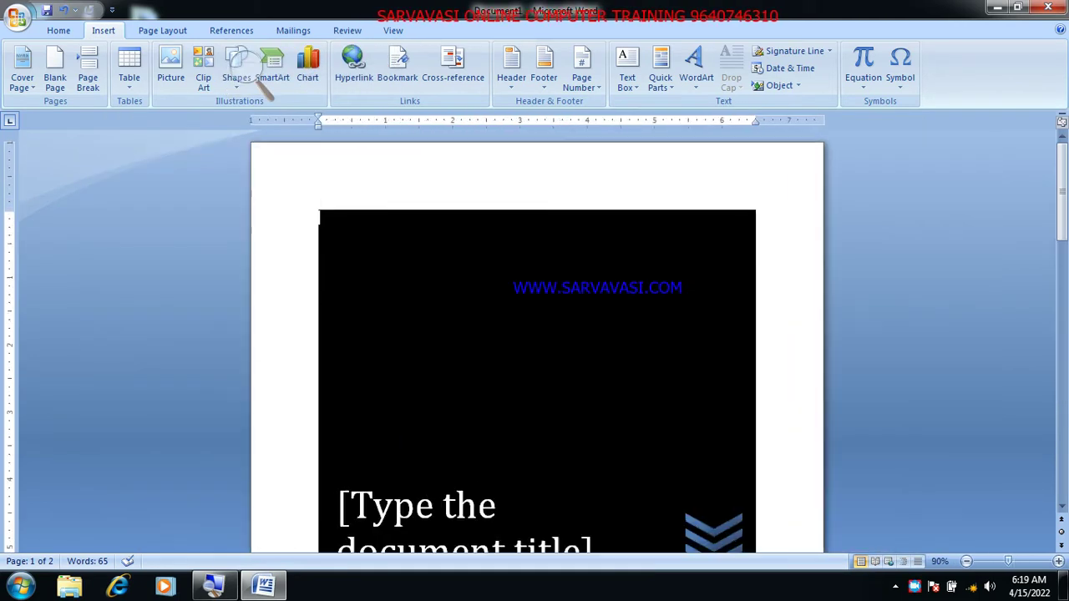
{"action": "scroll", "coordinate": [535, 343], "scroll_direction": "down", "scroll_amount": 4}
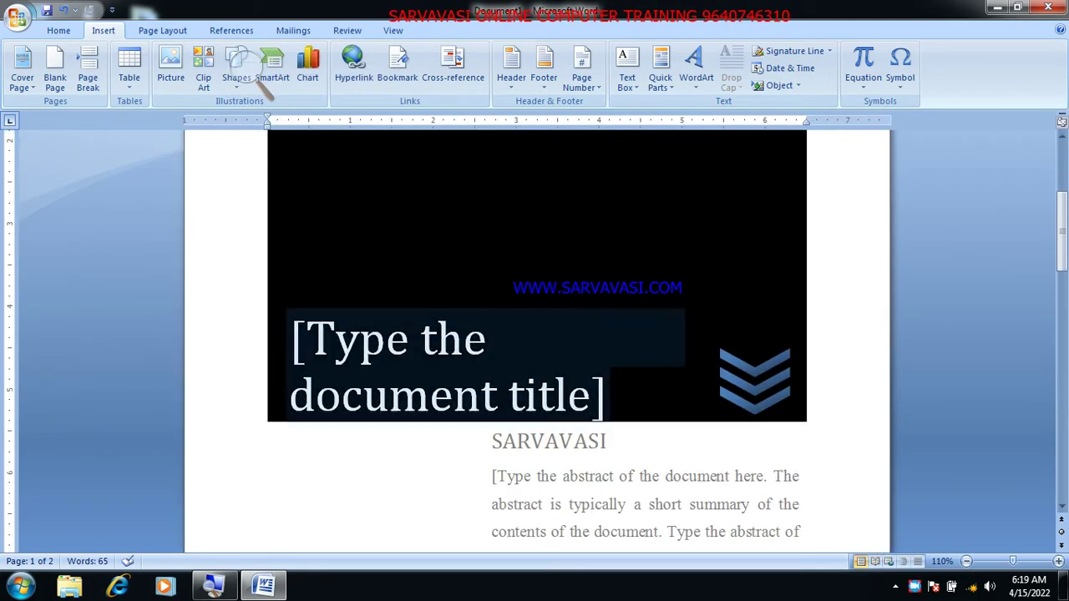
{"action": "left_click", "coordinate": [534, 342]}
{"action": "scroll", "coordinate": [534, 342], "scroll_direction": "down", "scroll_amount": 5}
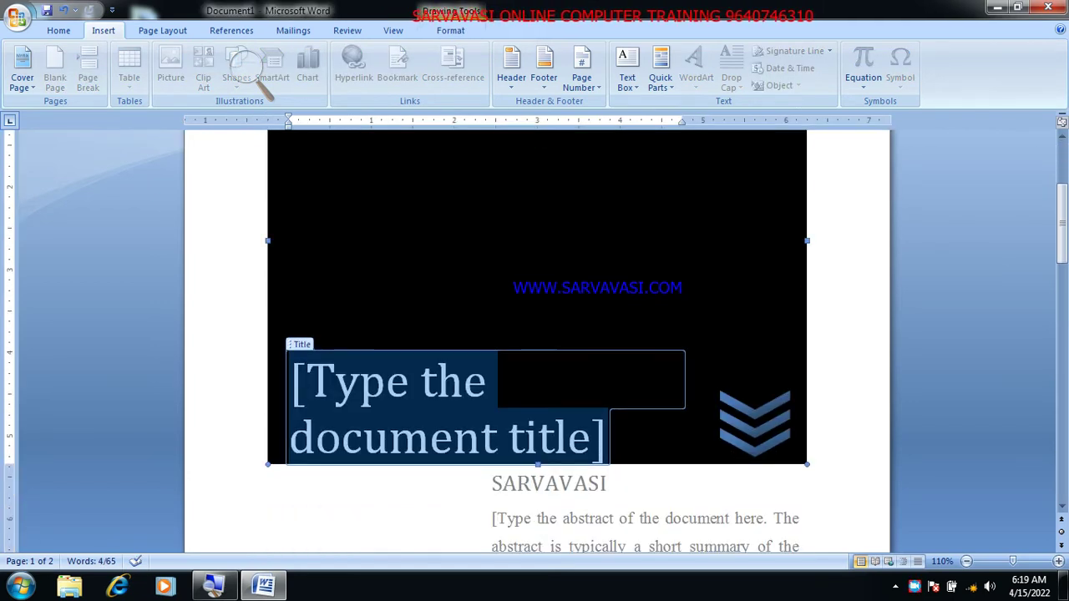
{"action": "type", "text": "SARVAVASI COMPUTERS"}
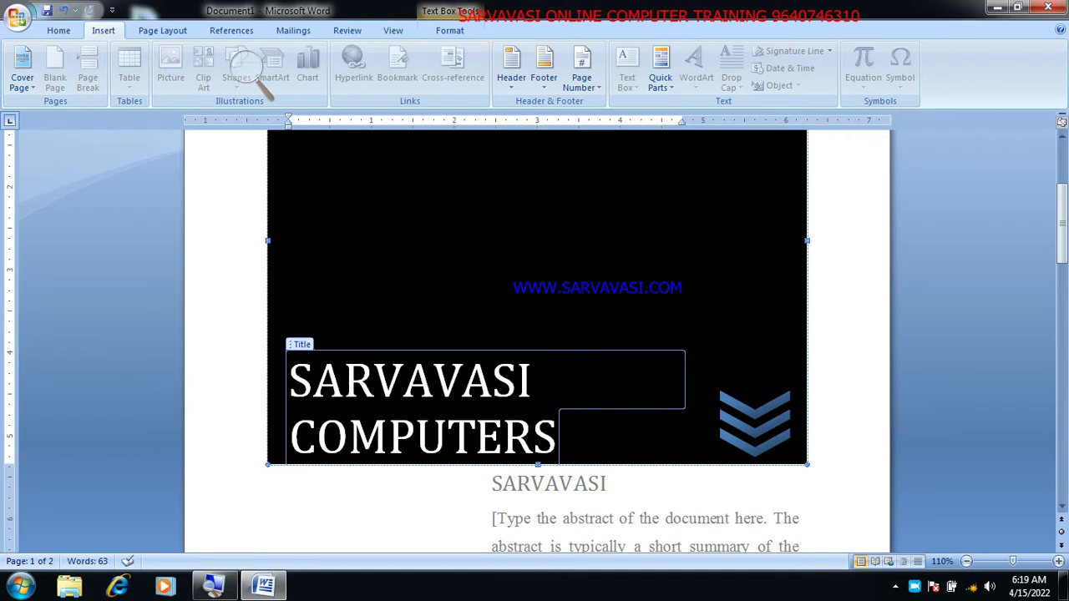
{"action": "scroll", "coordinate": [534, 334], "scroll_direction": "down", "scroll_amount": 7}
{"action": "scroll", "coordinate": [535, 334], "scroll_direction": "down", "scroll_amount": 3}
{"action": "scroll", "coordinate": [535, 334], "scroll_direction": "up", "scroll_amount": 10}
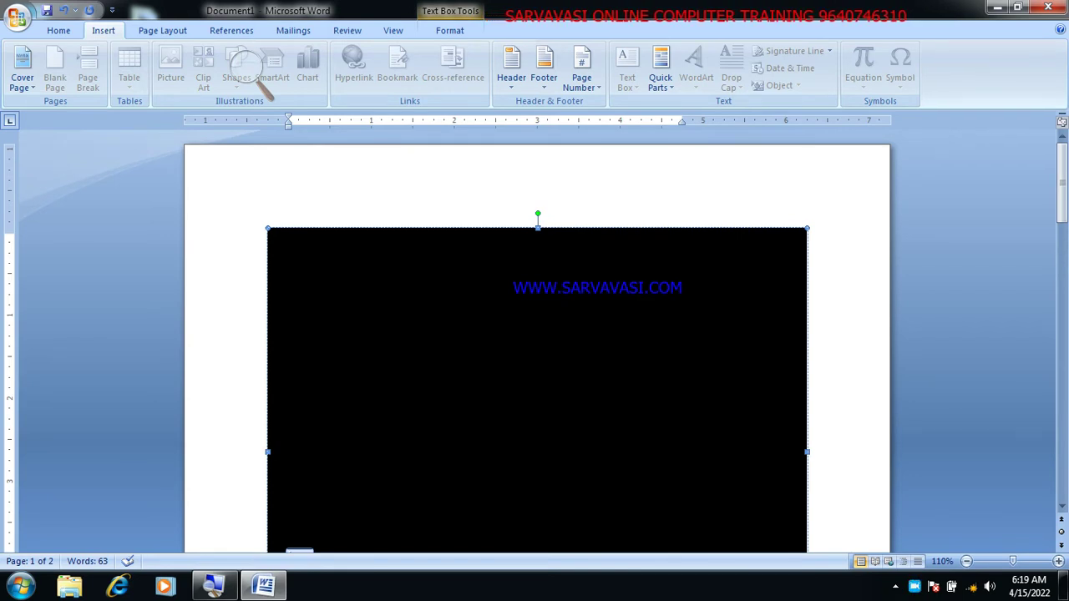
Step: Replace the current cover page with the built-in Cubicles design
{"action": "left_click", "coordinate": [268, 236]}
{"action": "left_click", "coordinate": [22, 68]}
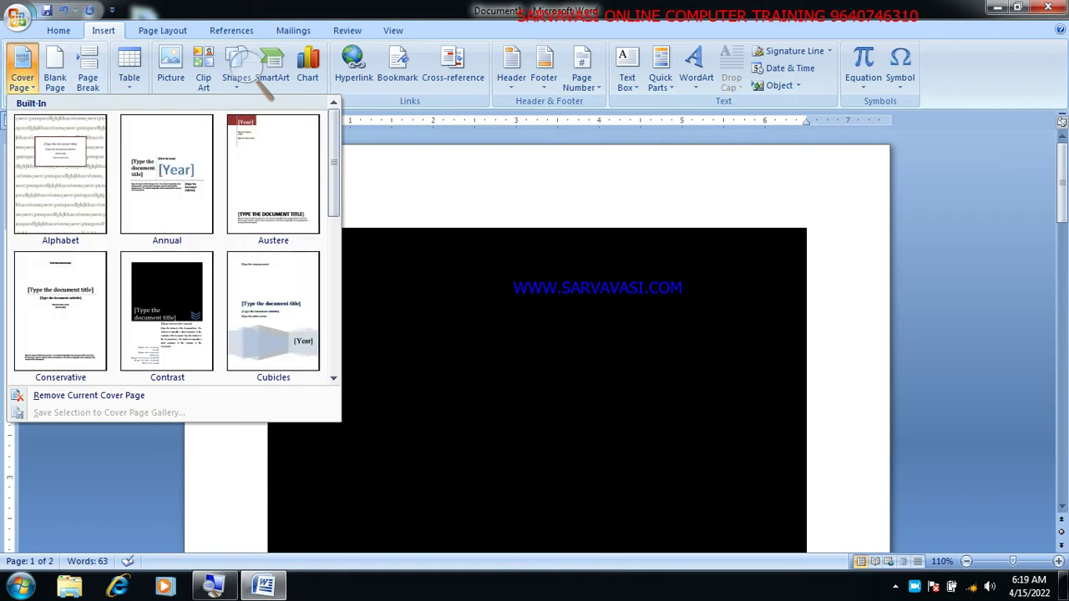
{"action": "key", "text": "Down"}
{"action": "key", "text": "Return"}
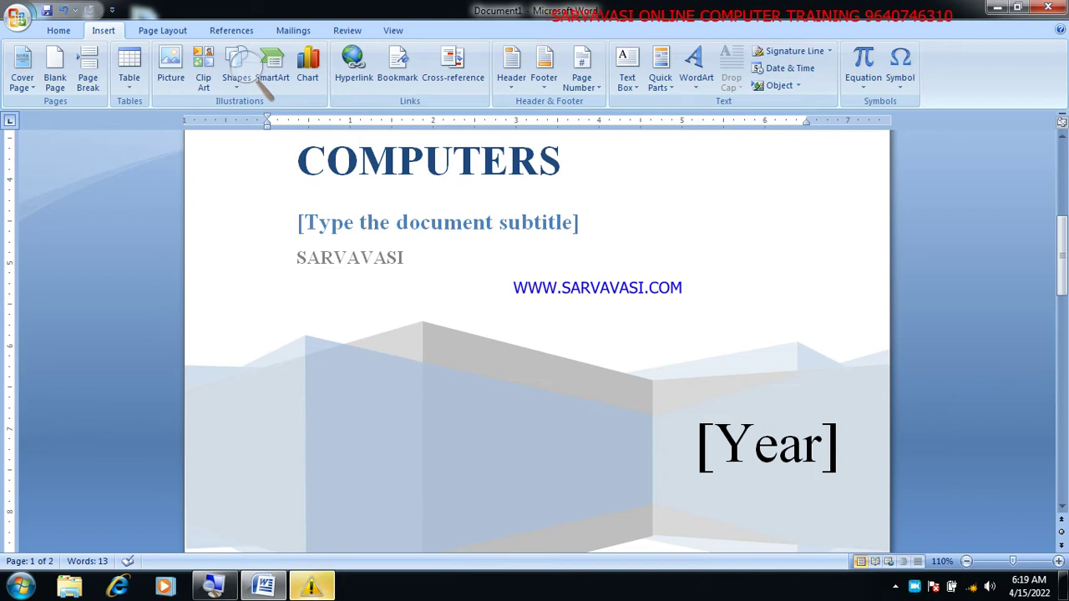
{"action": "scroll", "coordinate": [537, 340], "scroll_direction": "up", "scroll_amount": 5}
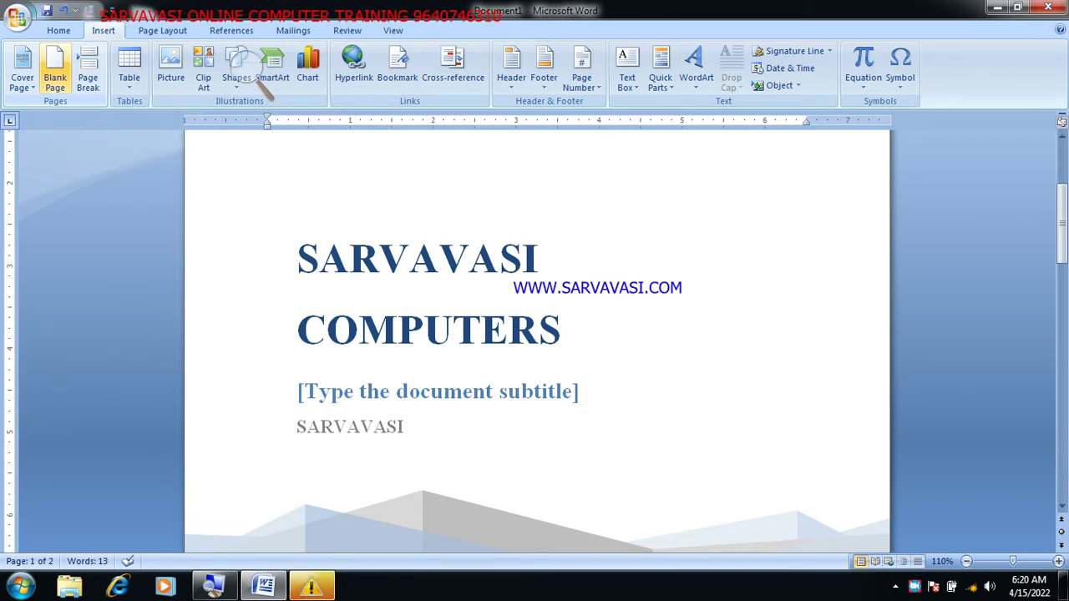
Step: Close the cover page document without saving it and create a new blank document
{"action": "key", "text": "ctrl+w"}
{"action": "key", "text": "n"}
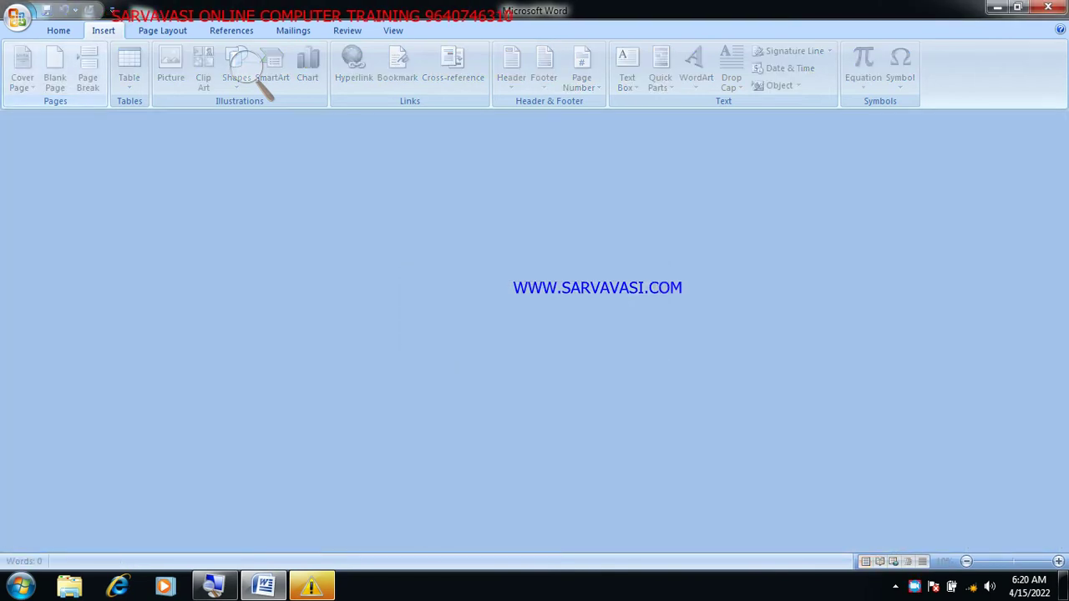
{"action": "key", "text": "ctrl+n"}
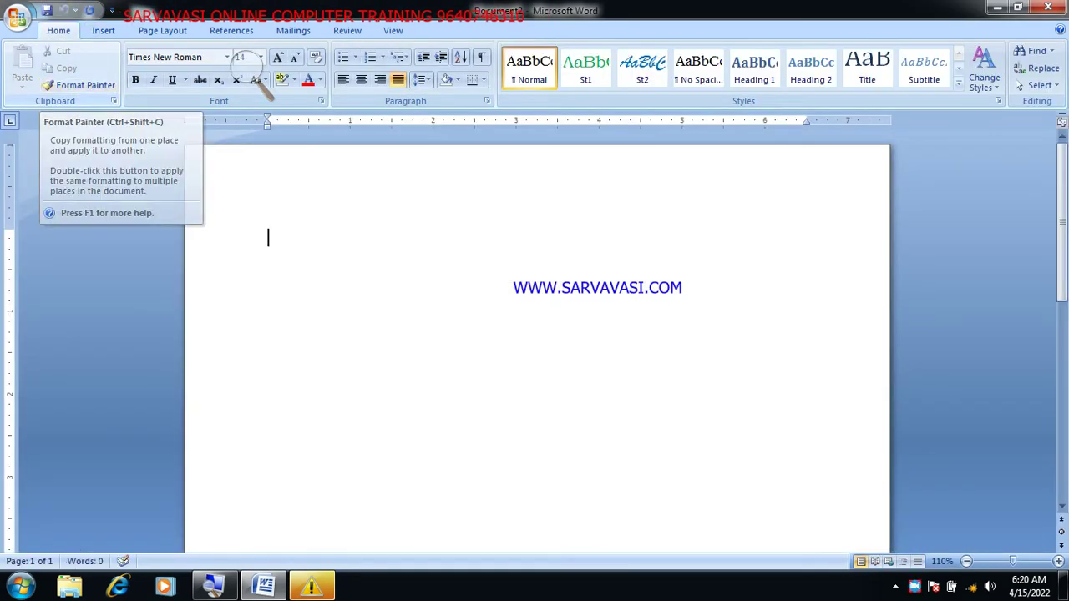
{"action": "left_click", "coordinate": [102, 30]}
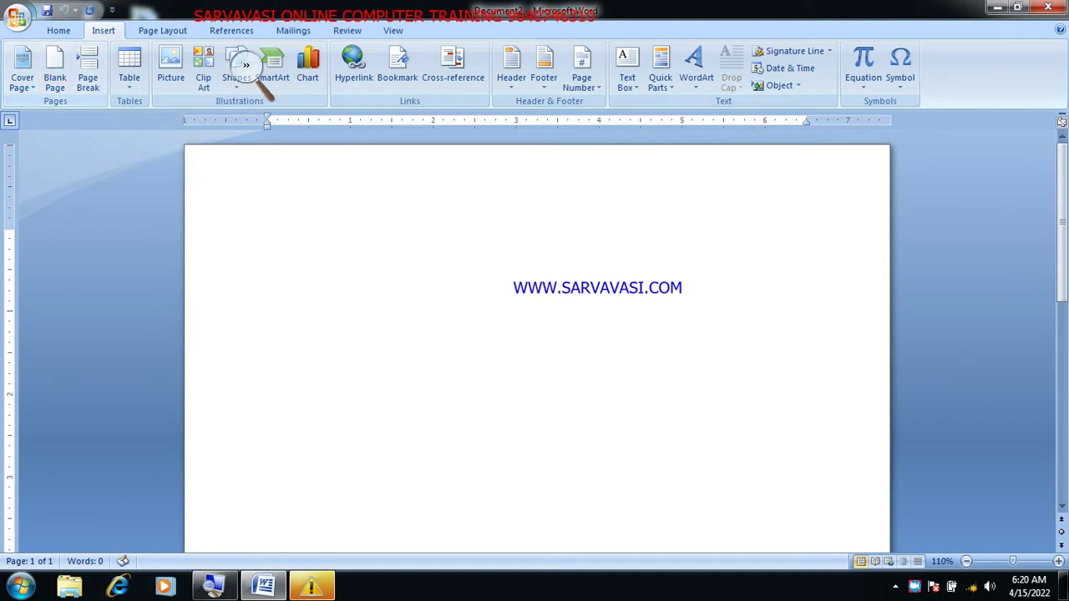
{"action": "left_click", "coordinate": [249, 72]}
{"action": "left_click", "coordinate": [263, 77]}
{"action": "left_click", "coordinate": [268, 71]}
{"action": "left_click", "coordinate": [267, 71]}
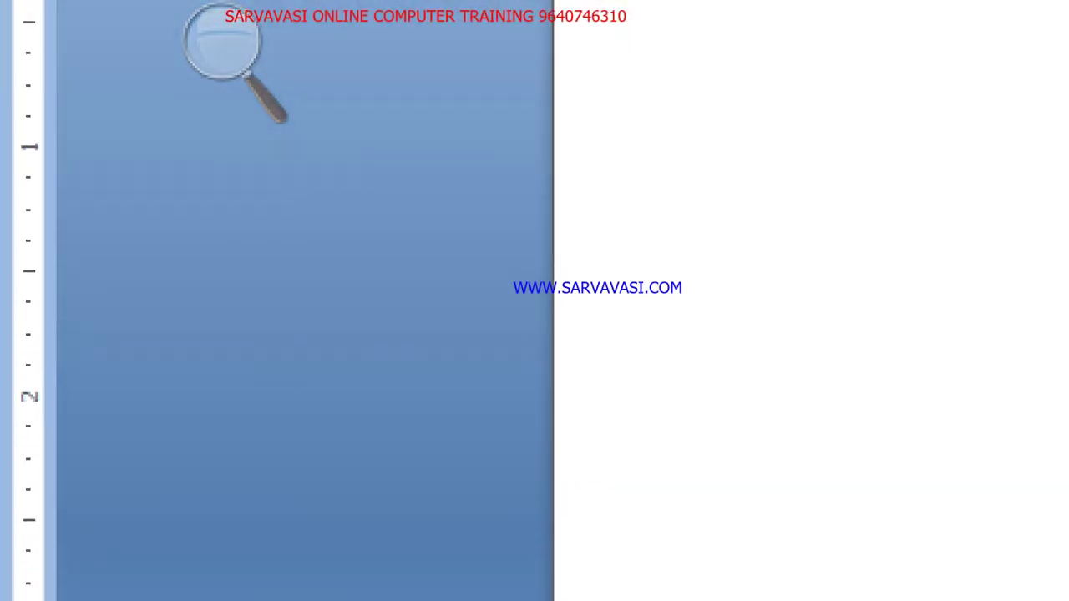
{"action": "left_click", "coordinate": [222, 42]}
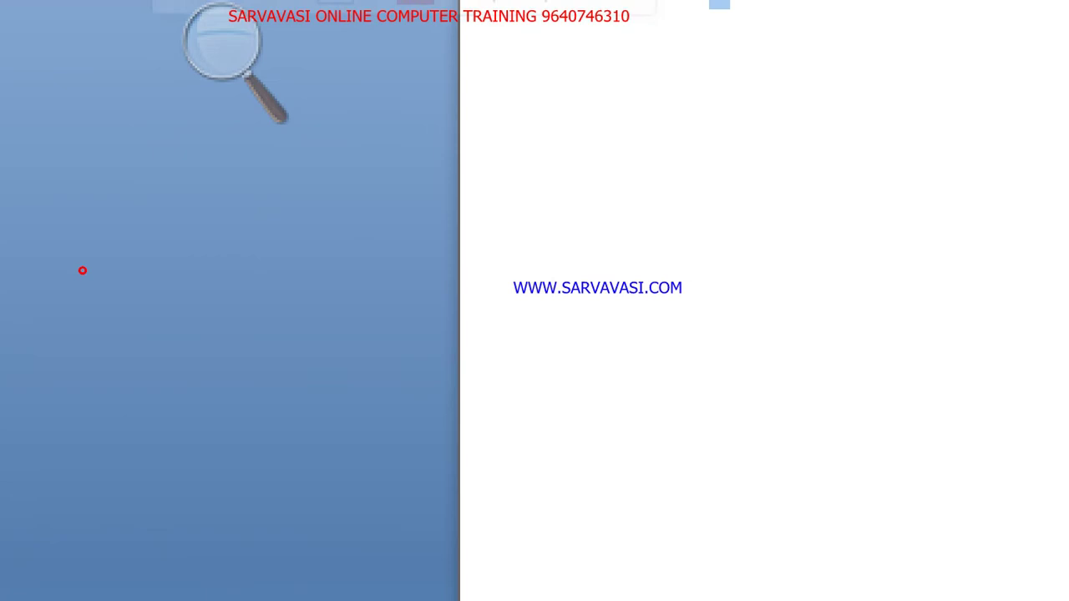
{"action": "left_click", "coordinate": [215, 81]}
{"action": "key", "text": "super+minus"}
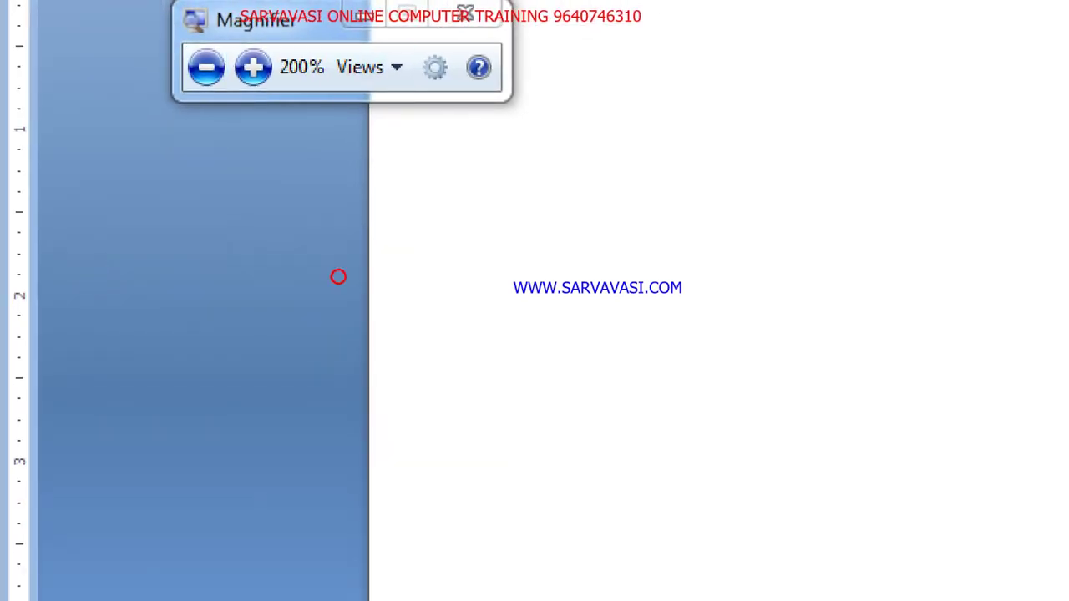
{"action": "left_click", "coordinate": [206, 68]}
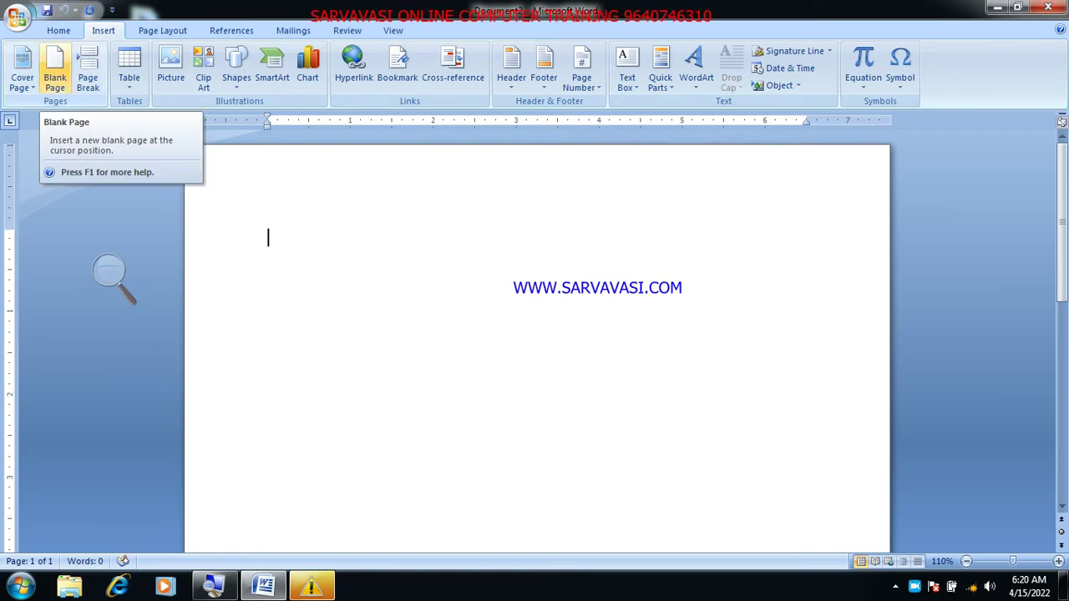
Step: Try inserting a blank page and a page break at the start of the empty document, and undo both insertions
{"action": "left_click", "coordinate": [50, 80]}
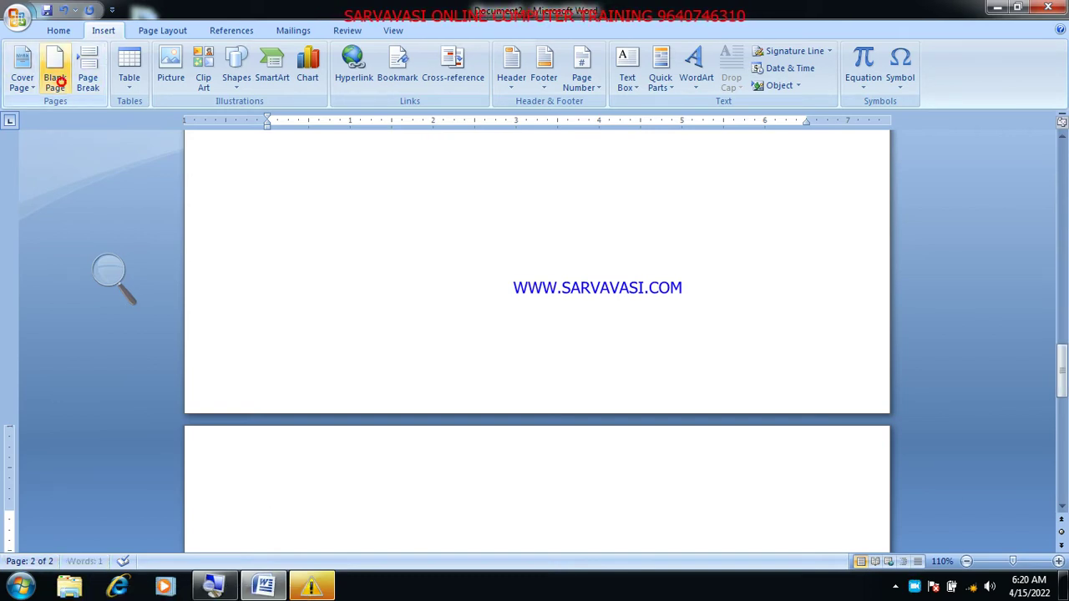
{"action": "key", "text": "ctrl+Return"}
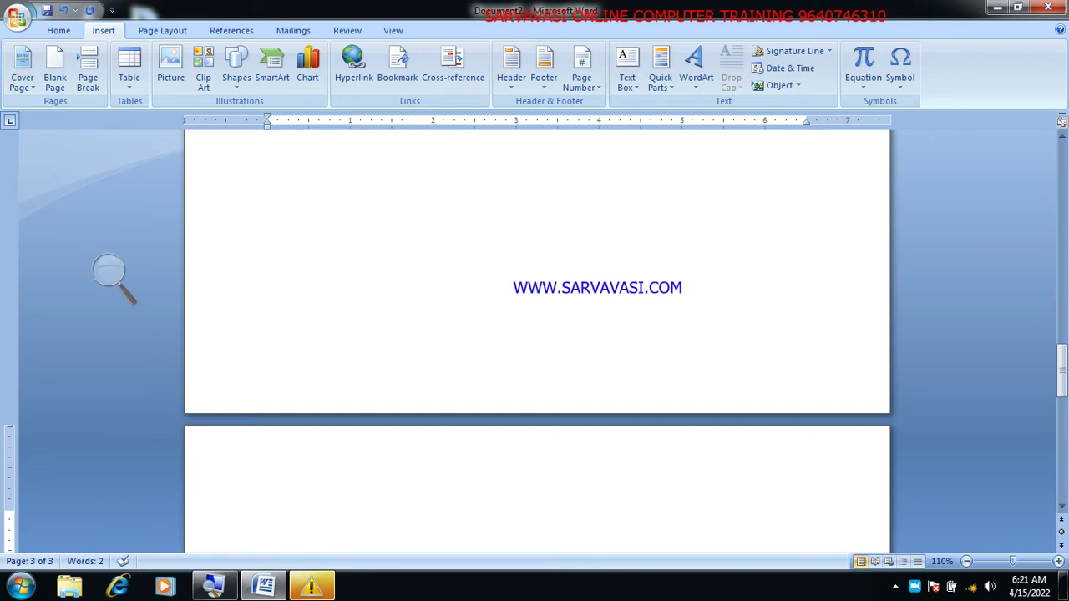
{"action": "key", "text": "ctrl+z"}
{"action": "key", "text": "ctrl+z"}
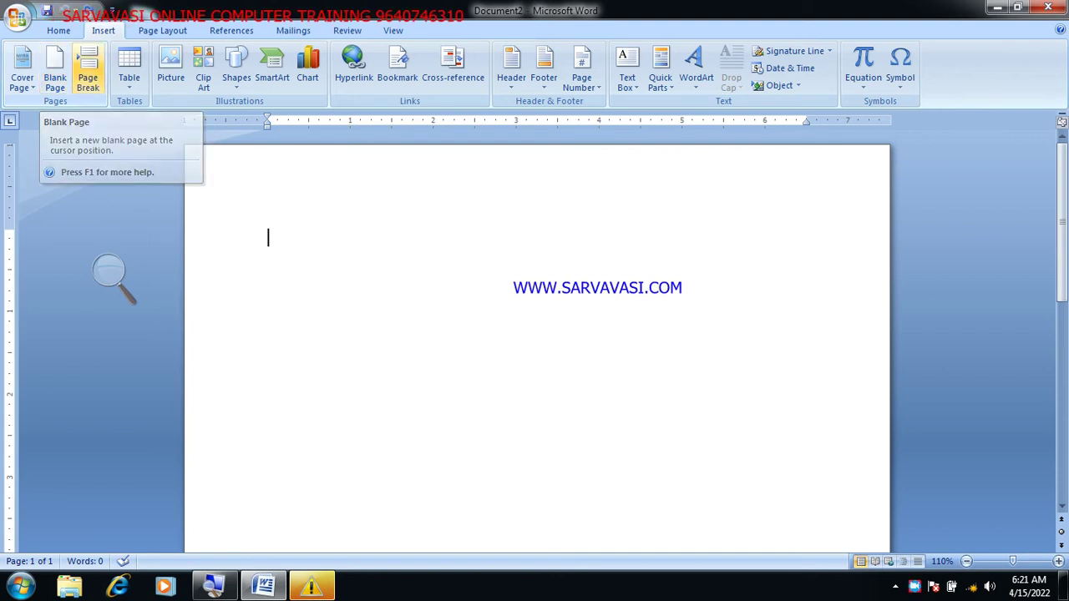
Step: Magnify the screen to 200% to read the description of the Page Break command, and restore 100% magnification
{"action": "left_click", "coordinate": [108, 269]}
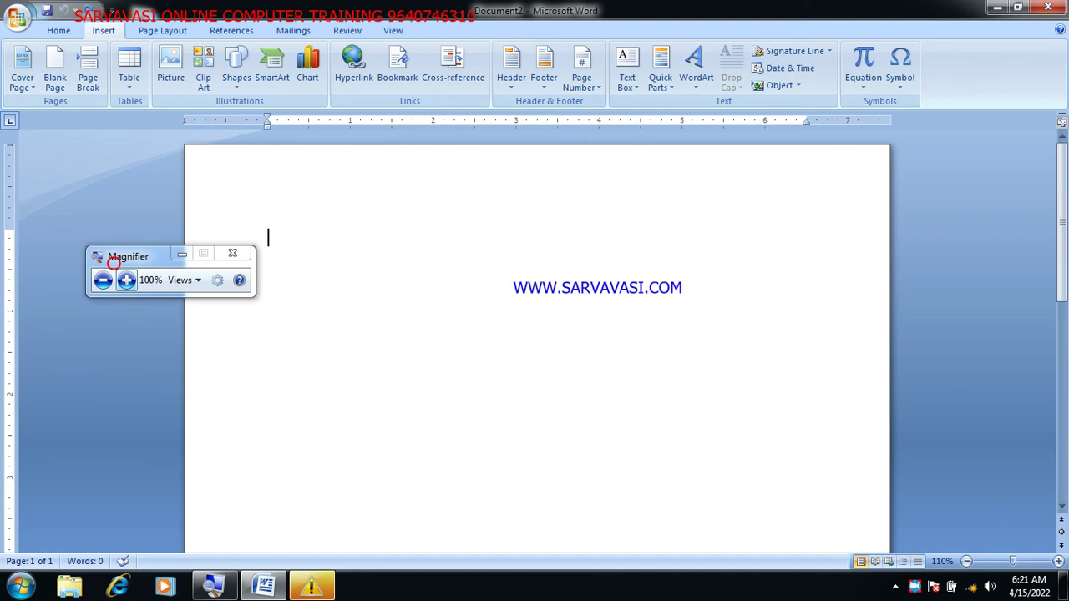
{"action": "left_click", "coordinate": [126, 279]}
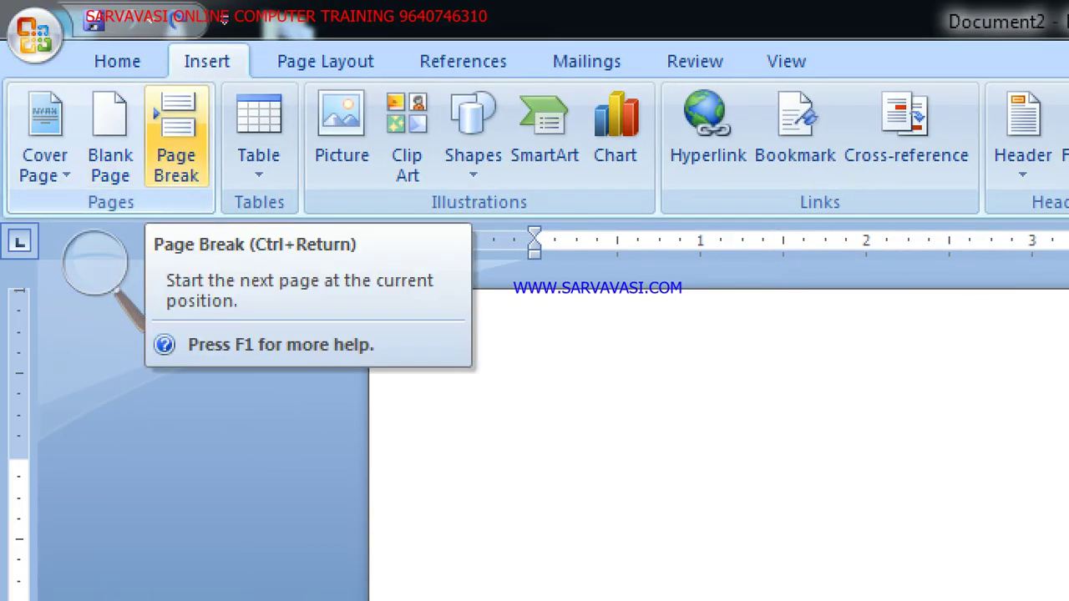
{"action": "left_click", "coordinate": [95, 267]}
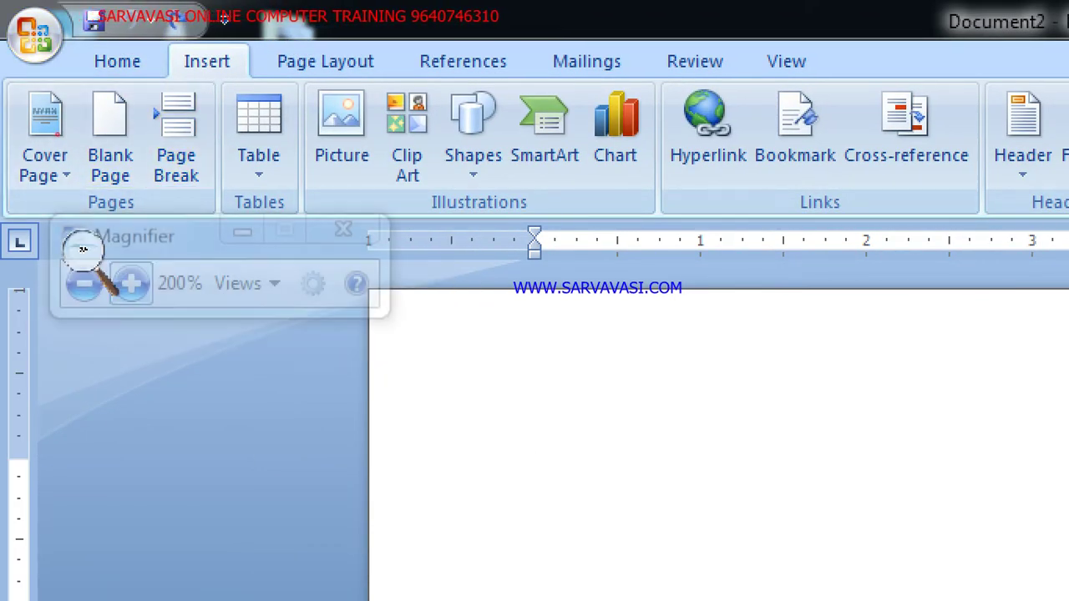
{"action": "left_click", "coordinate": [83, 281]}
Step: Generate one paragraph of sample text in the empty document with =RAND(1)
{"action": "left_click", "coordinate": [369, 254]}
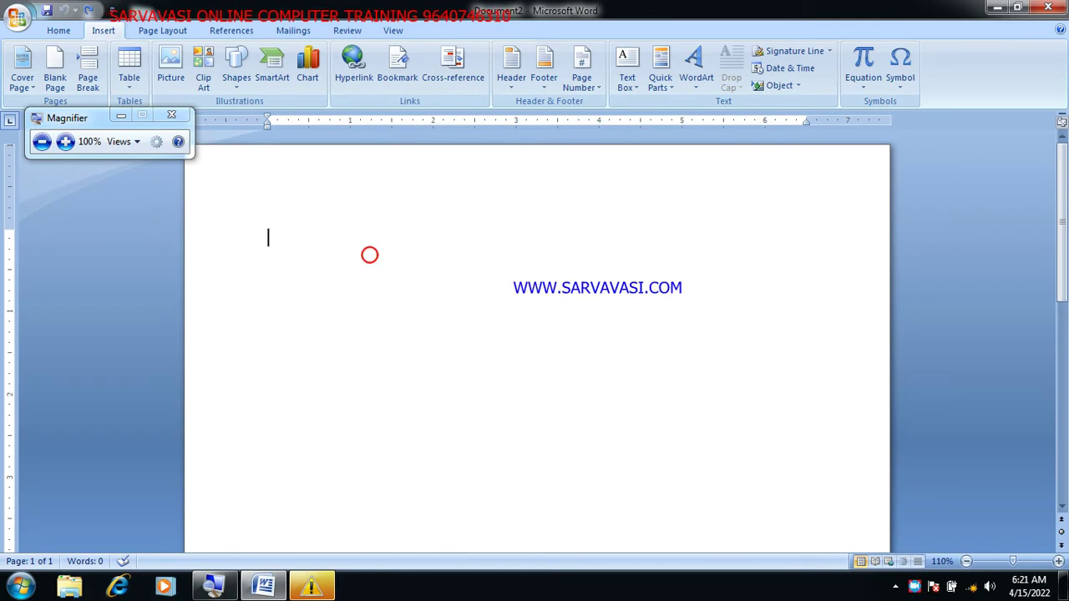
{"action": "type", "text": "=RA"}
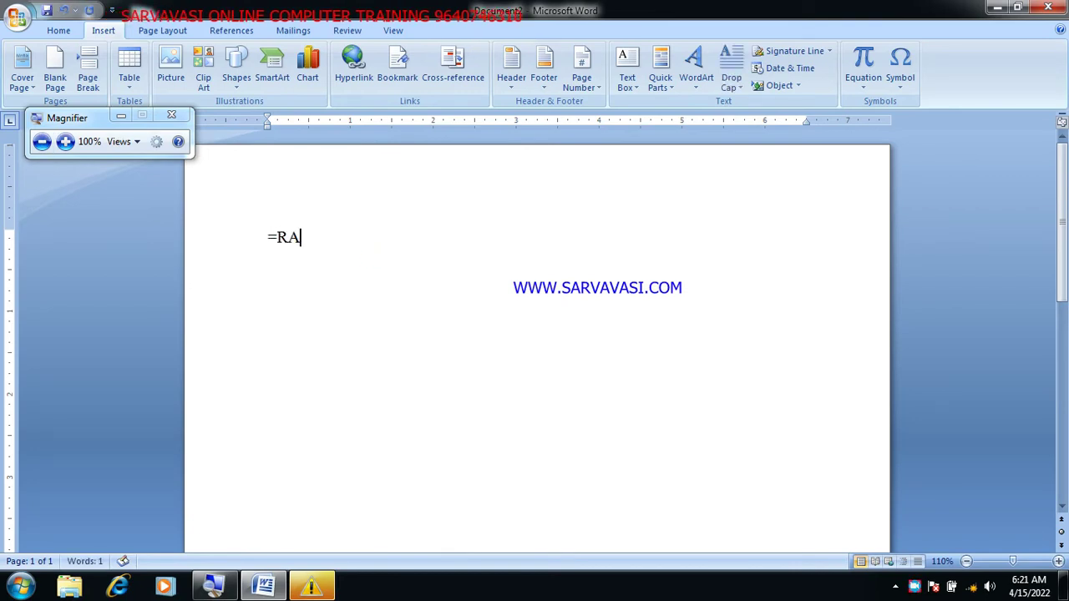
{"action": "type", "text": "ND(1"}
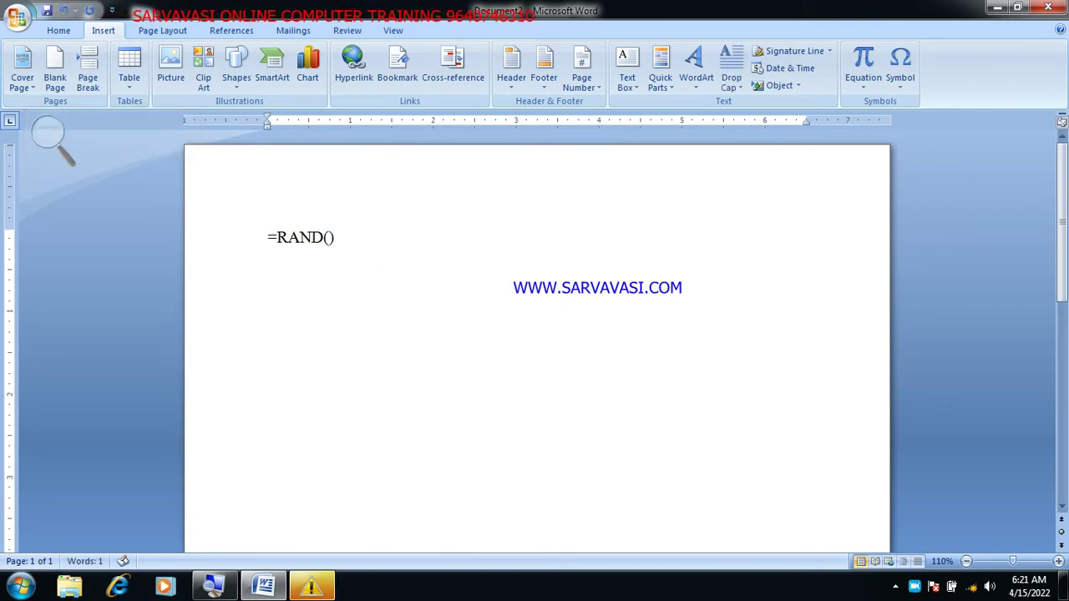
{"action": "type", "text": ")"}
{"action": "key", "text": "Return"}
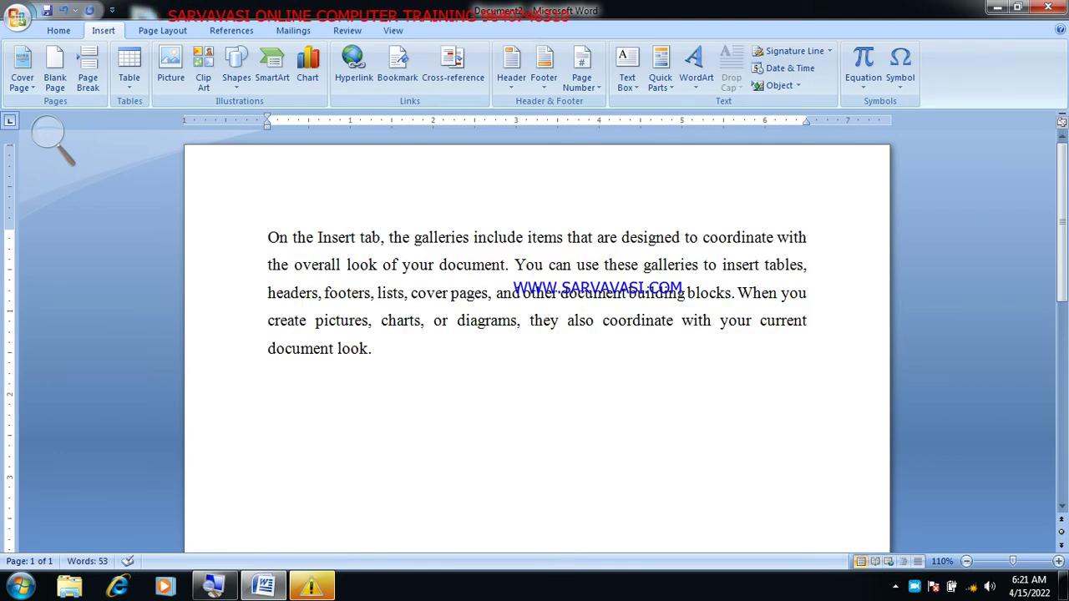
Step: Insert a page break in the sample paragraph before the sentence beginning "You can use these galleries"
{"action": "scroll", "coordinate": [537, 348], "scroll_direction": "up", "scroll_amount": 4}
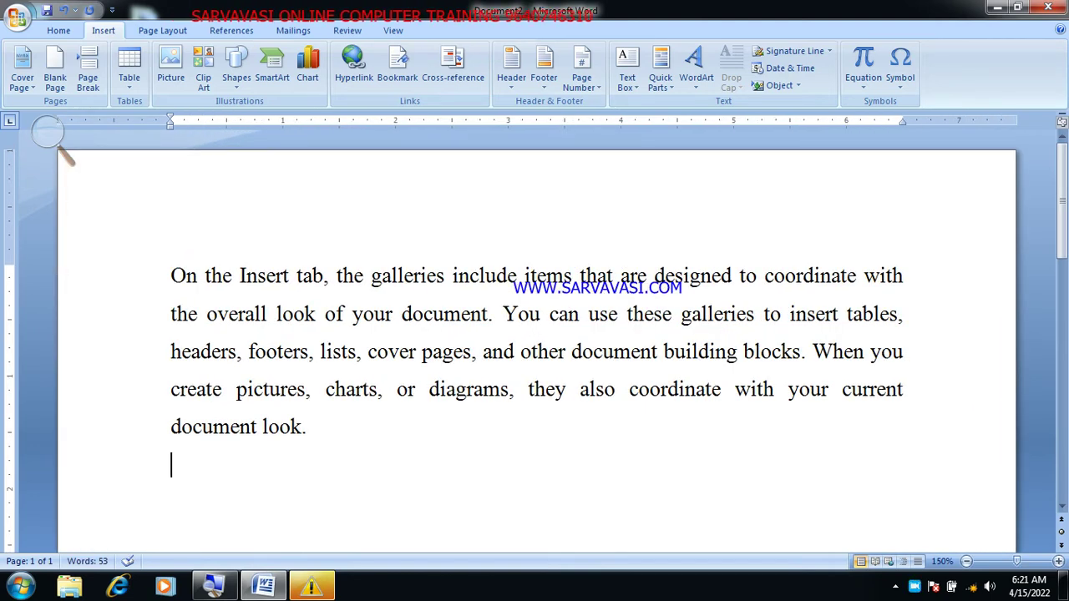
{"action": "left_click", "coordinate": [504, 313]}
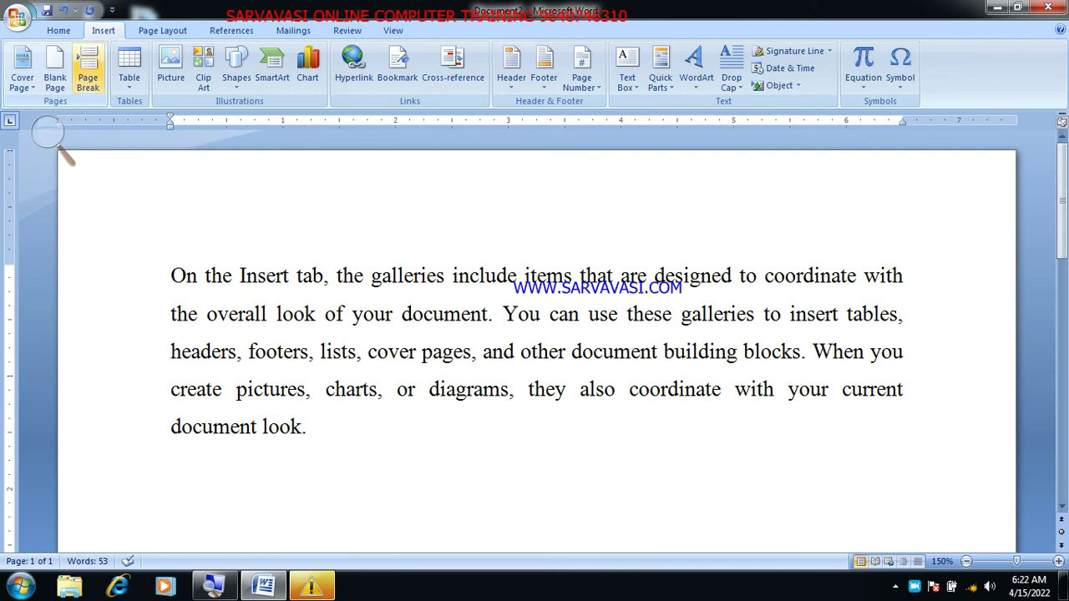
{"action": "left_click", "coordinate": [88, 71]}
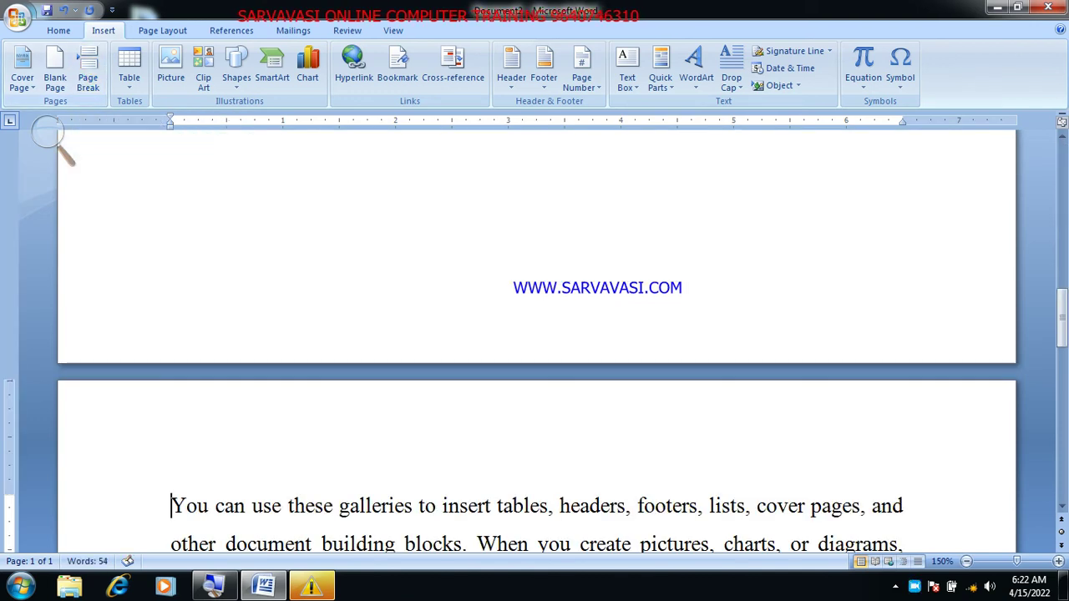